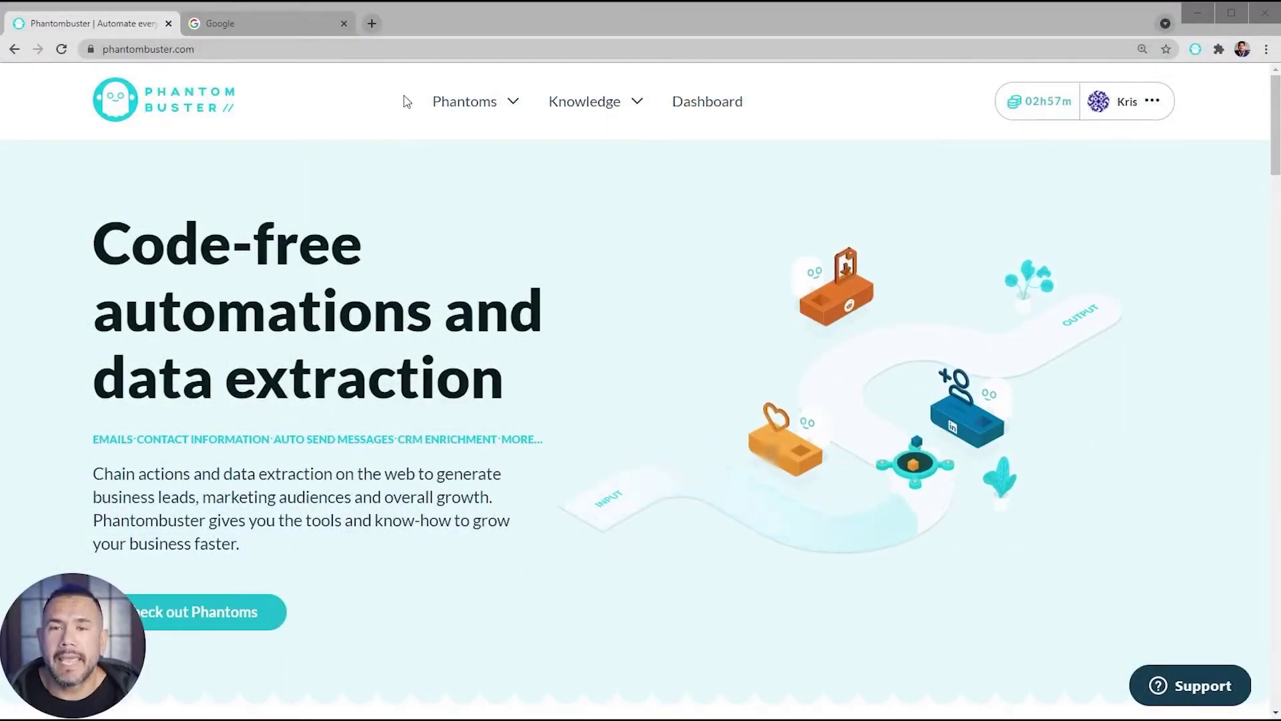
# - Start a Google Maps Search Export phantom from the Google phantoms list, then go to the Google tab
pyautogui.click(478, 99)
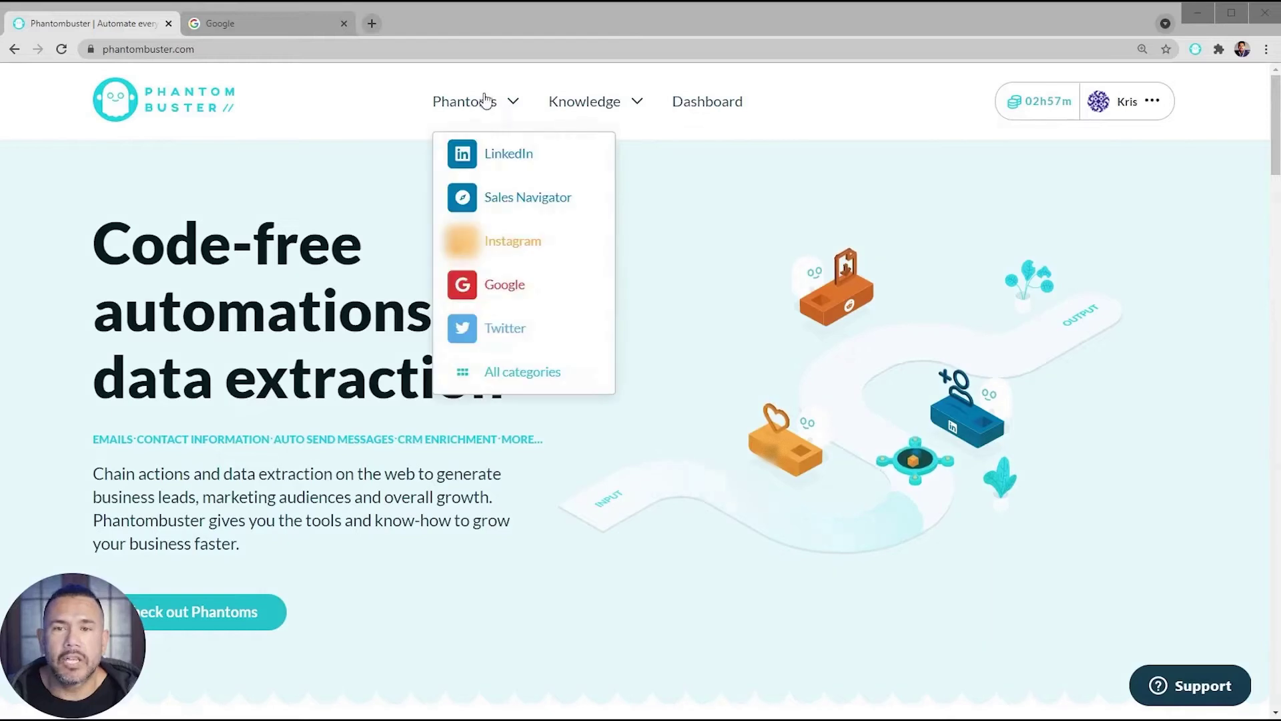
pyautogui.click(502, 287)
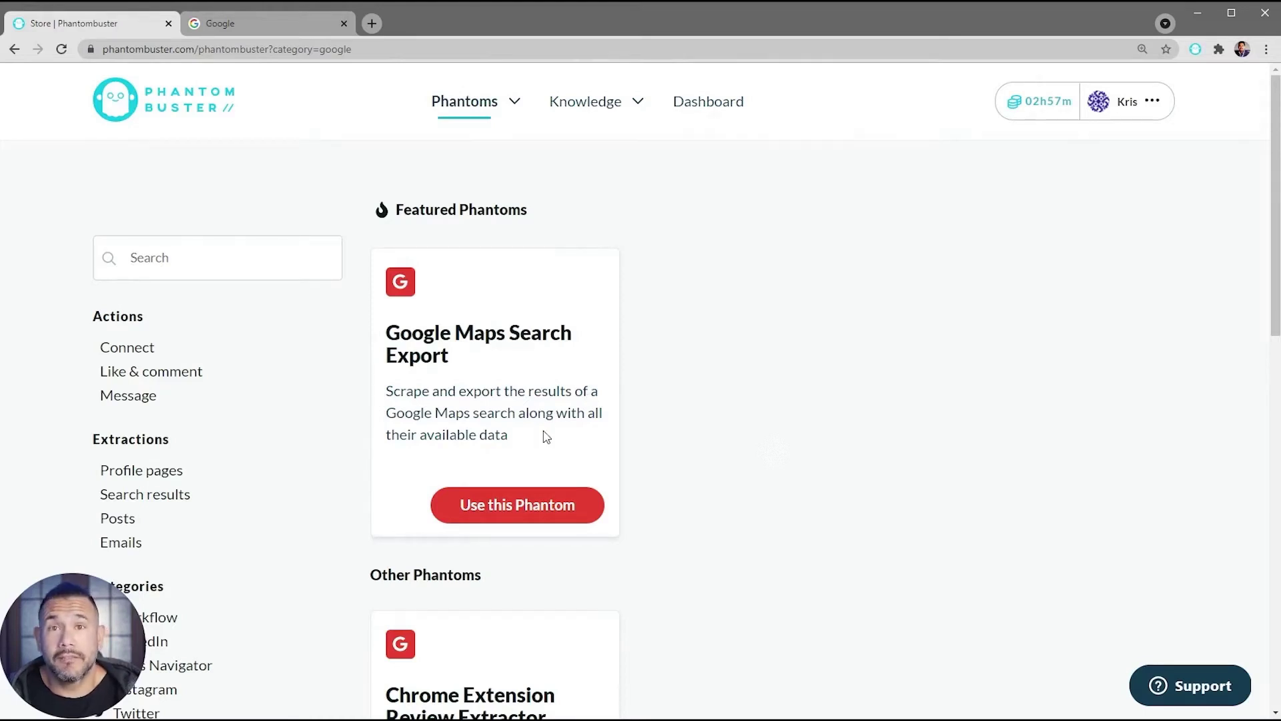
pyautogui.click(499, 514)
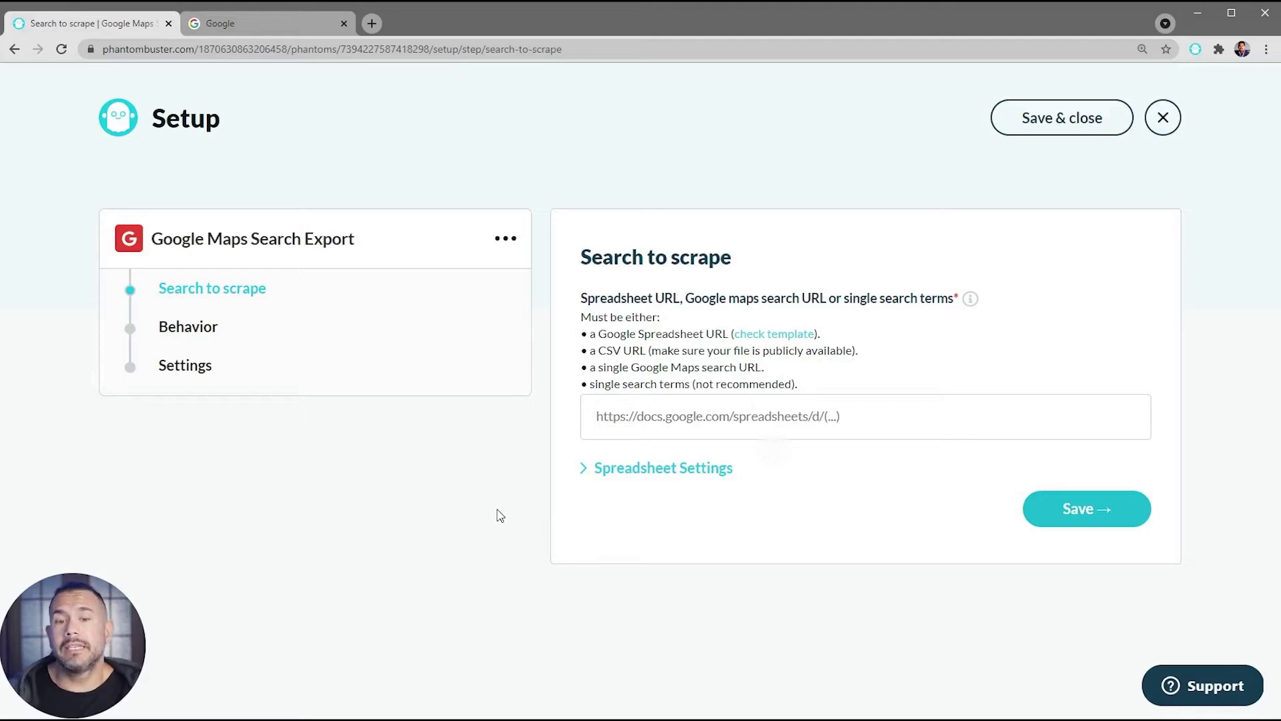
pyautogui.click(643, 417)
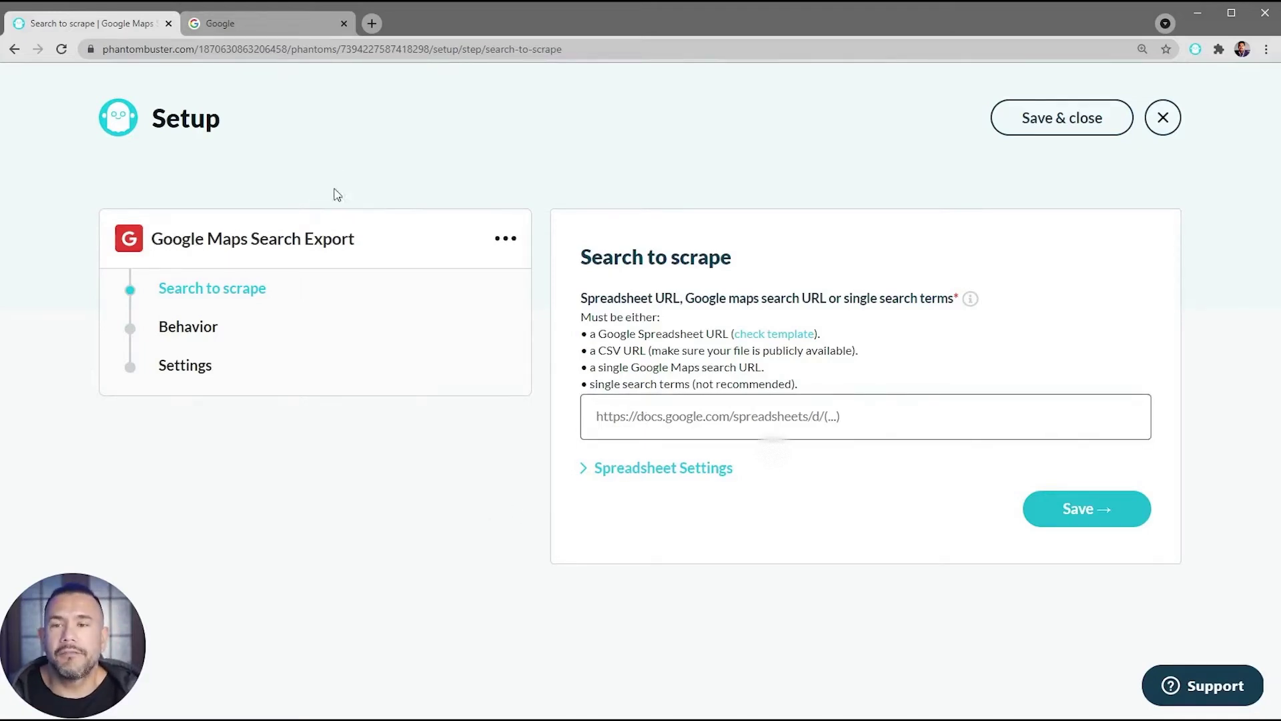
pyautogui.click(282, 24)
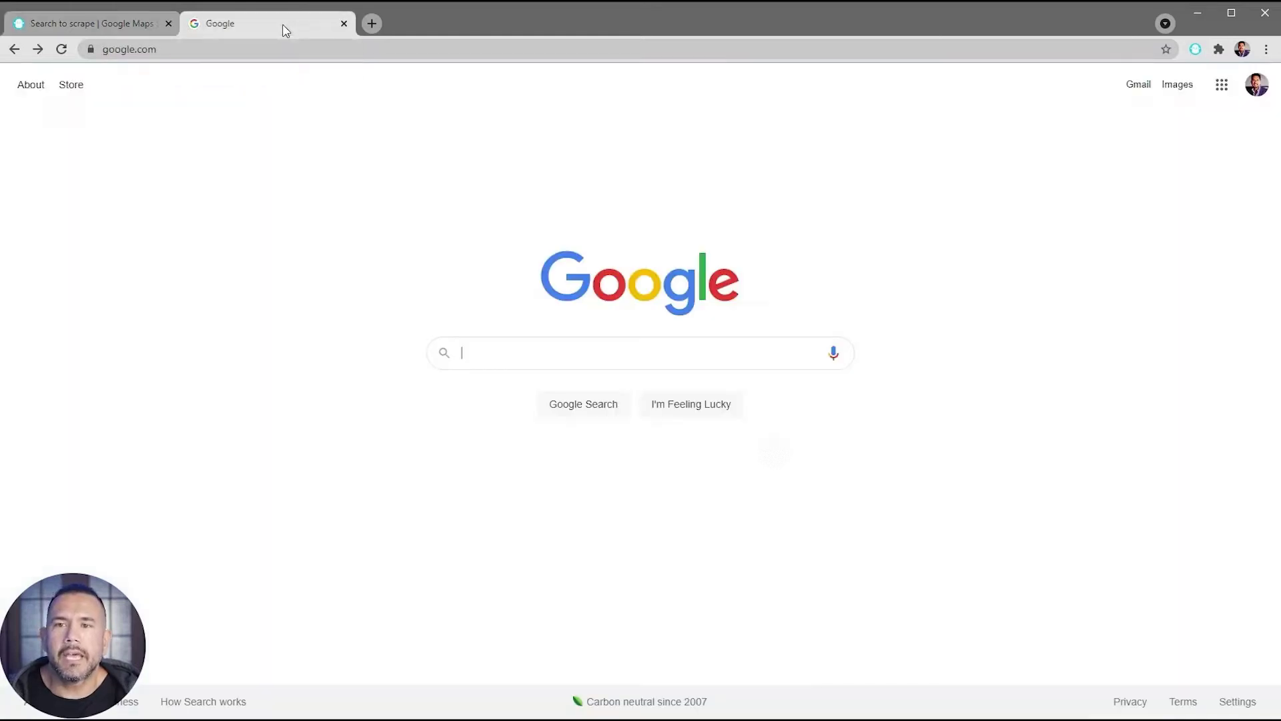
# - Search Google for 'barbershop austin tx'
pyautogui.click(644, 354)
pyautogui.write('bar')
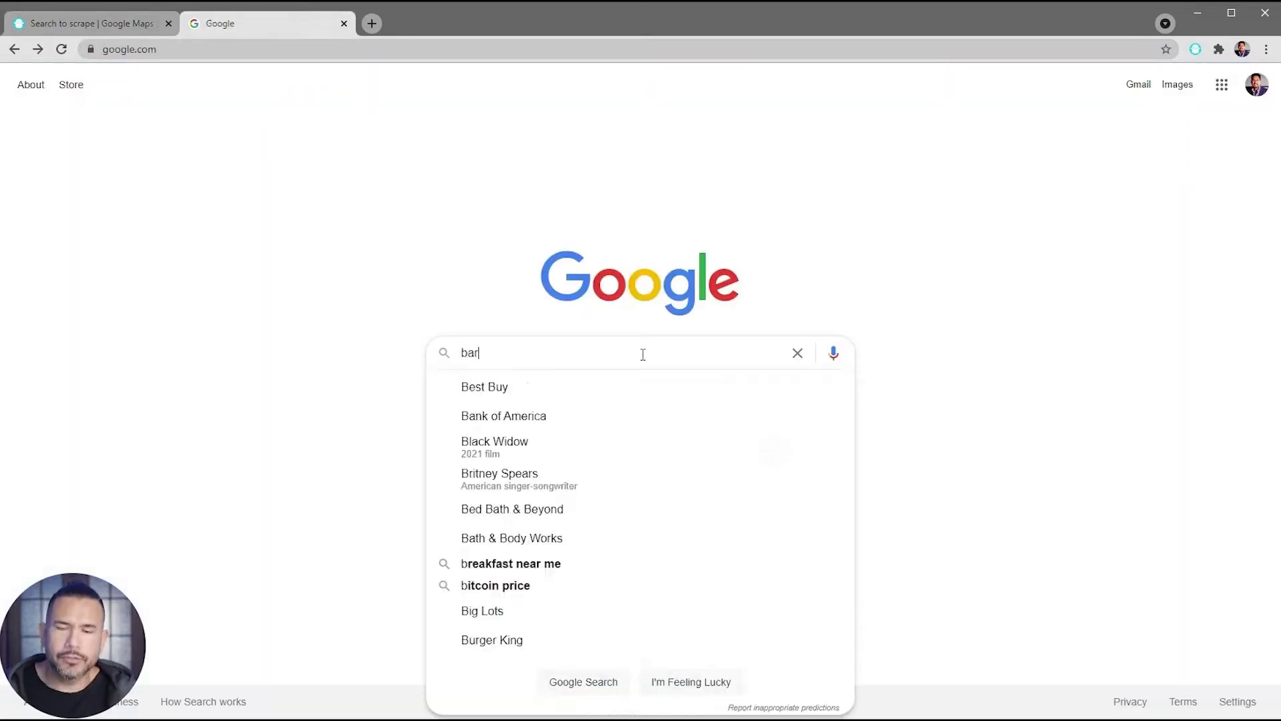
pyautogui.write('bershop a')
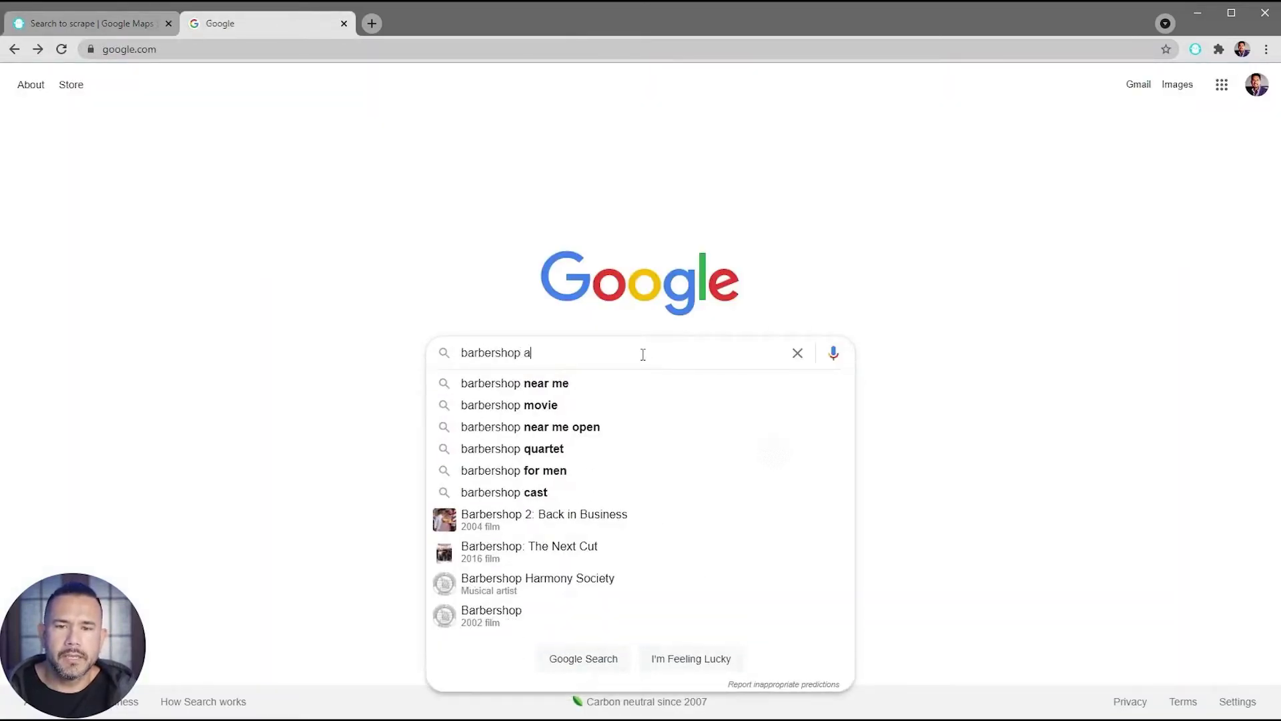
pyautogui.write('ustin t')
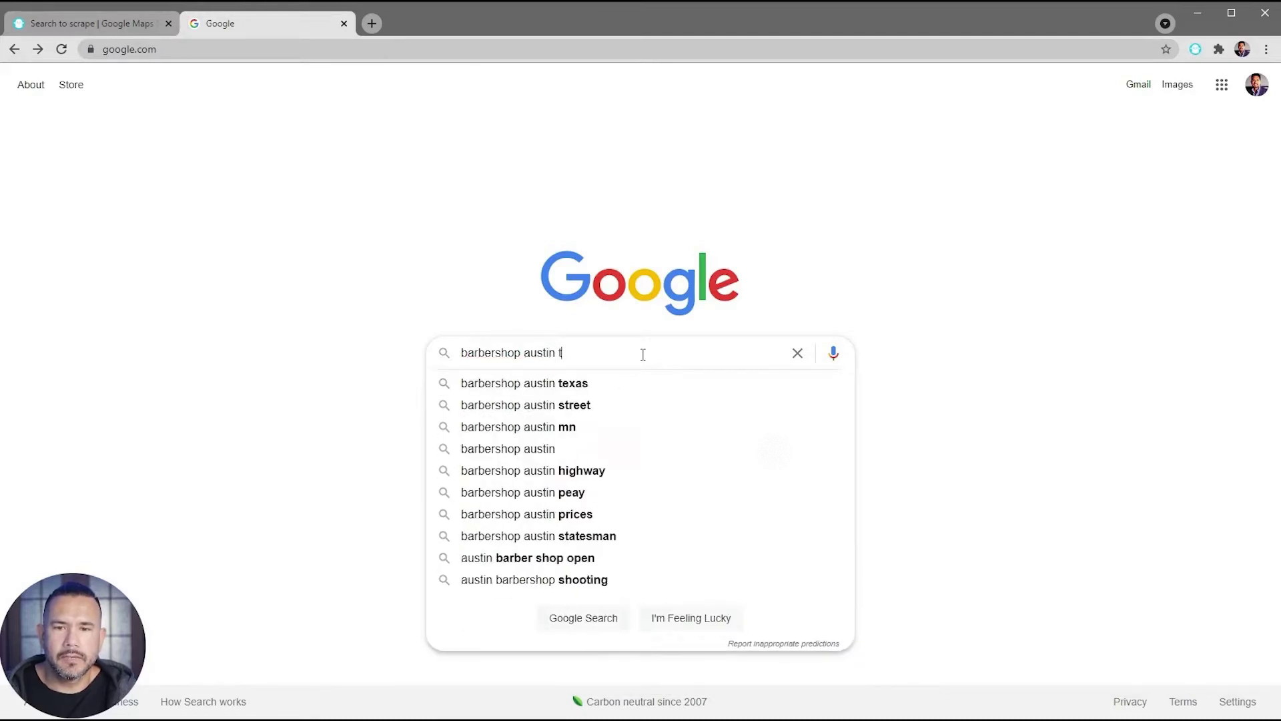
pyautogui.write('x')
pyautogui.press('Return')
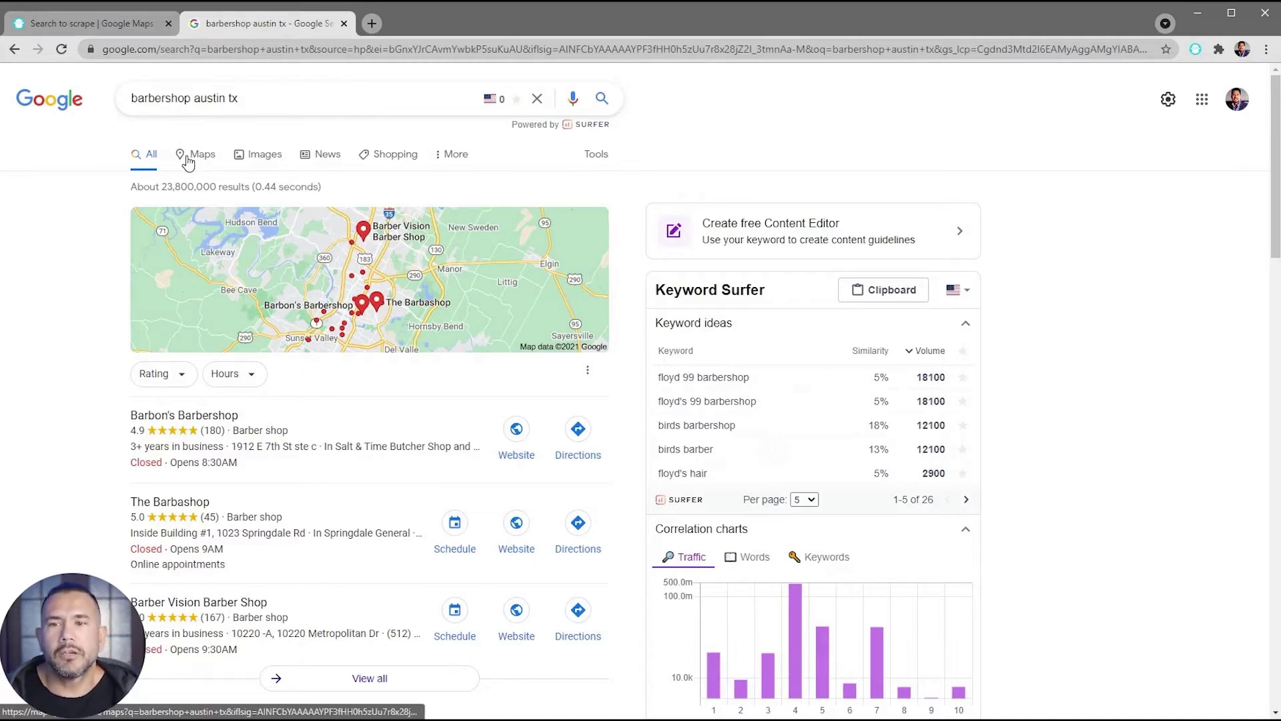
# - Open the barbershop results in Google Maps and zoom into south Austin
pyautogui.click(446, 286)
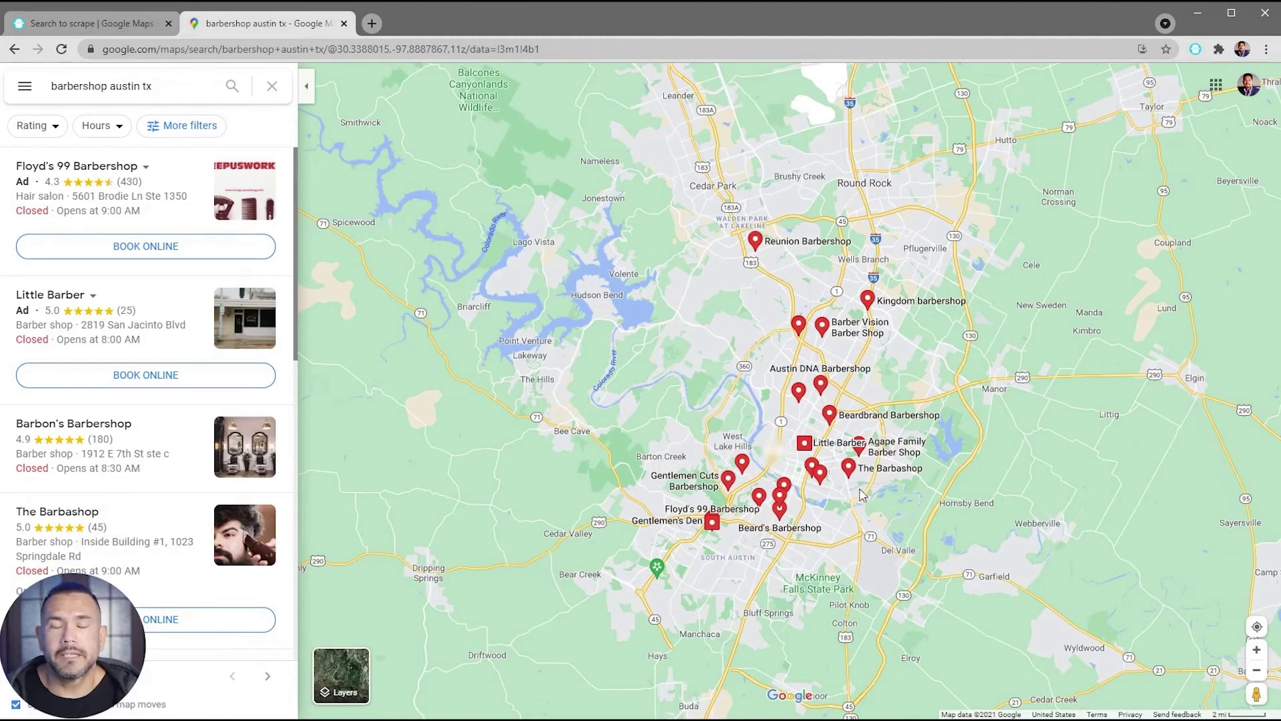
pyautogui.scroll(3, 871, 514)
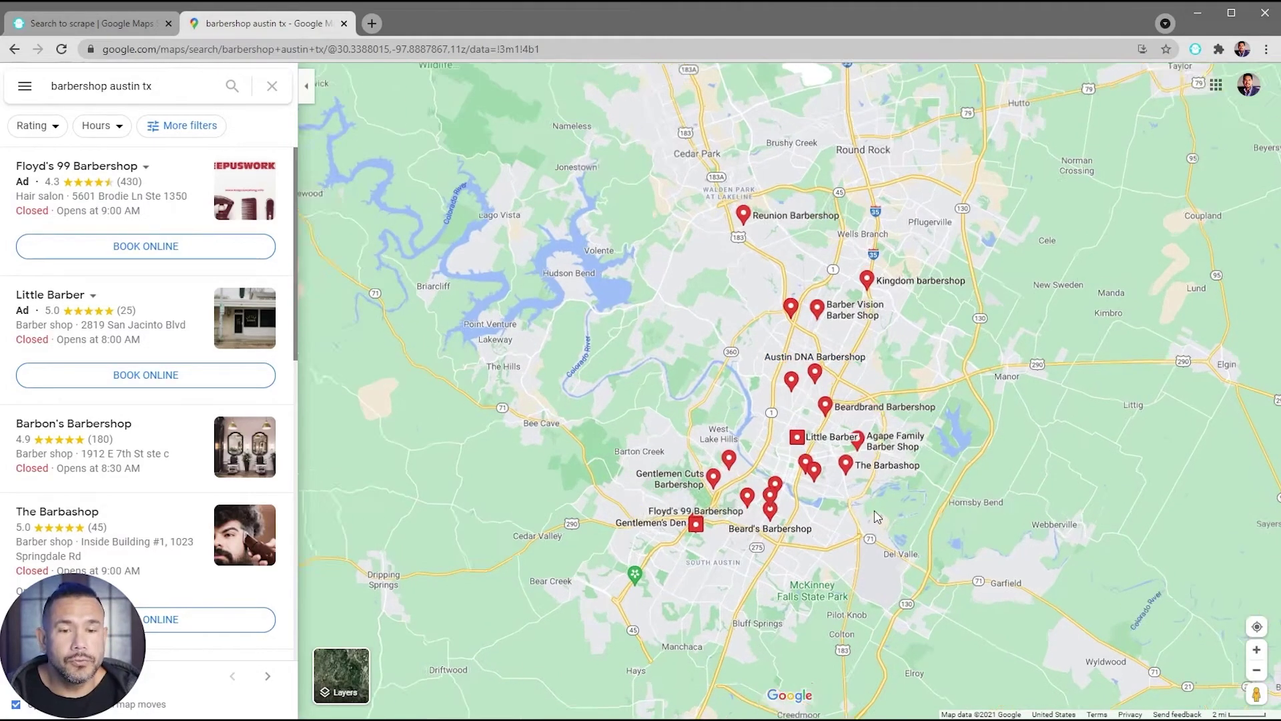
pyautogui.scroll(3, 876, 516)
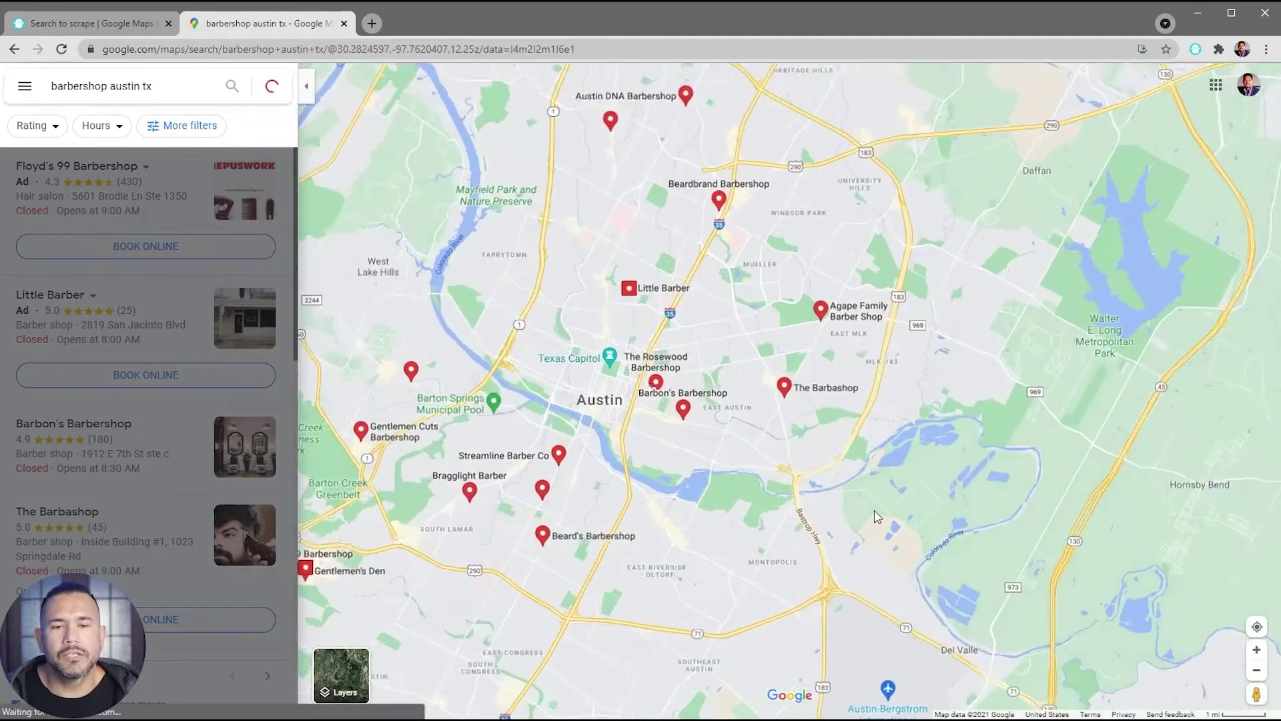
pyautogui.moveTo(667, 554); pyautogui.dragTo(1097, 338)
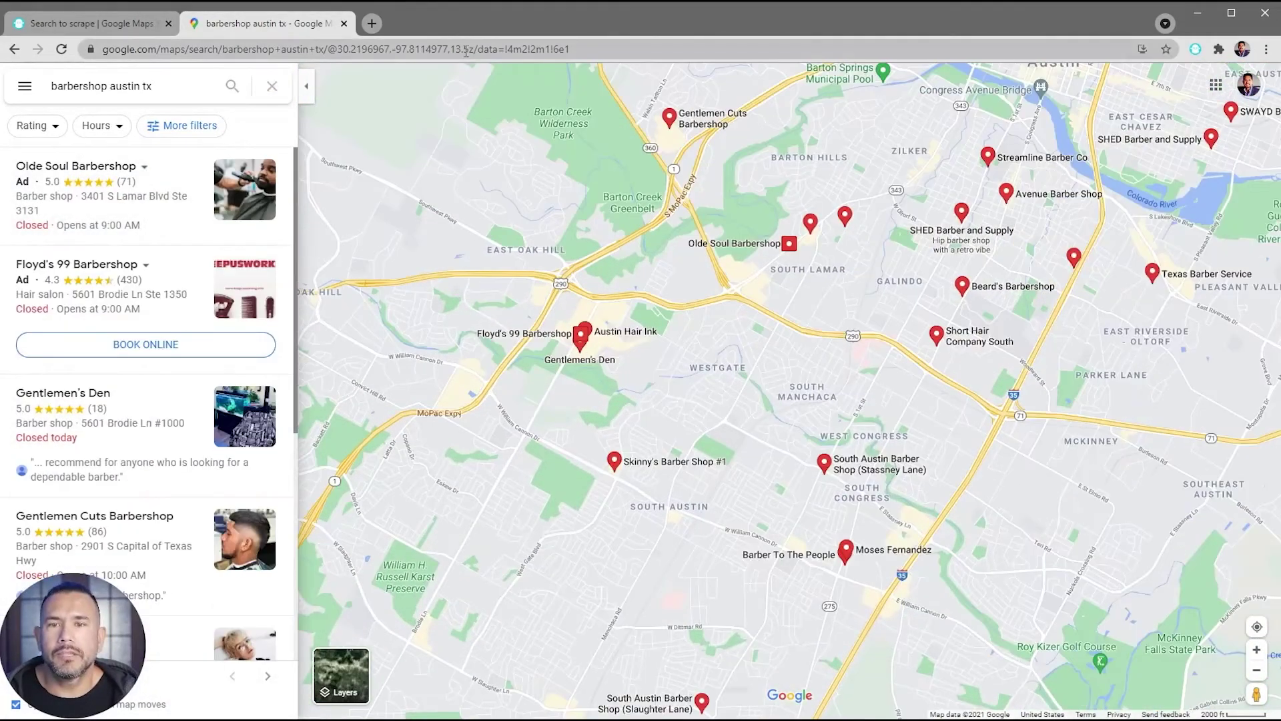
# - Copy the Google Maps search URL from the address bar
pyautogui.click(465, 51)
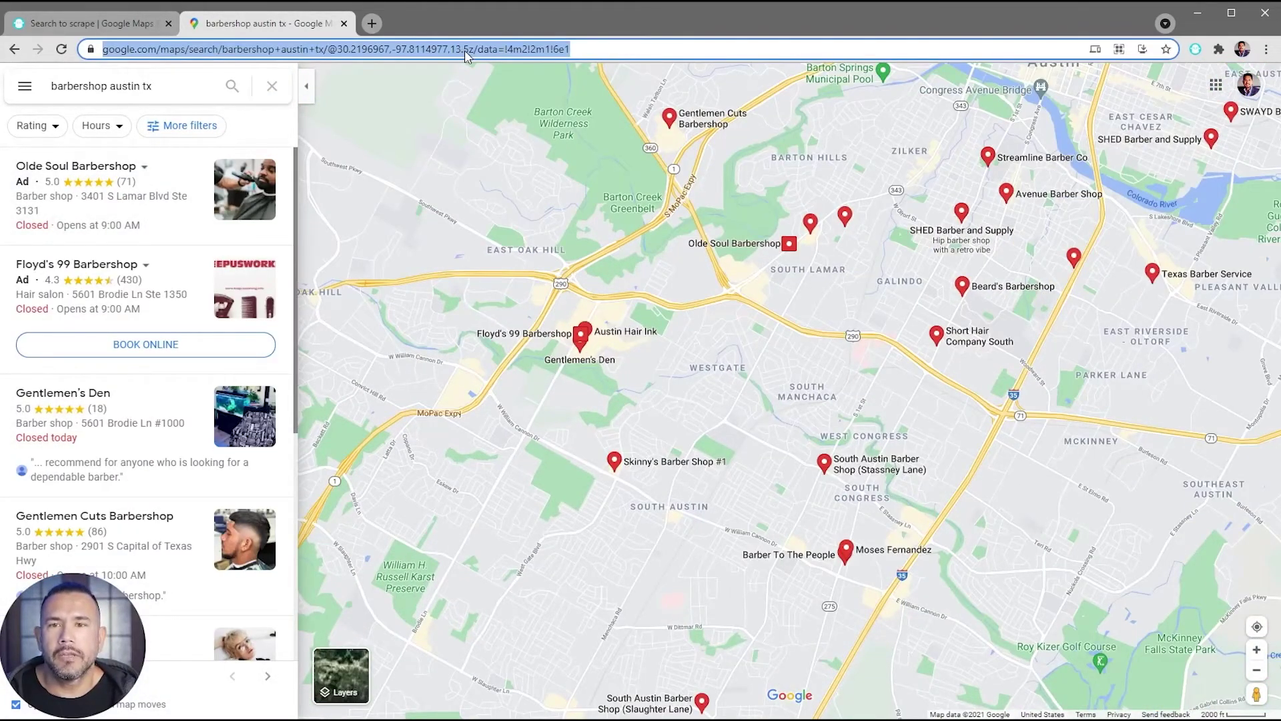
pyautogui.rightClick(465, 50)
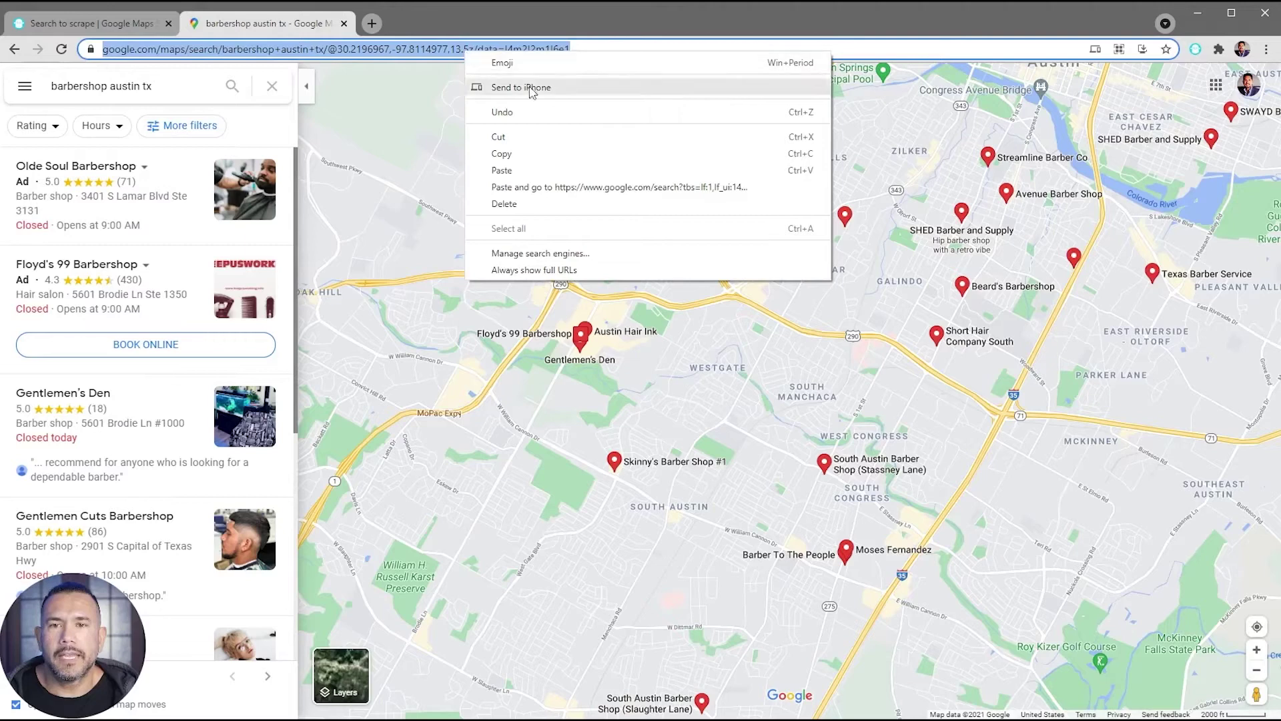
pyautogui.click(561, 154)
# - Paste the south Austin barbershop Maps URL as the search to scrape and save it
pyautogui.click(94, 24)
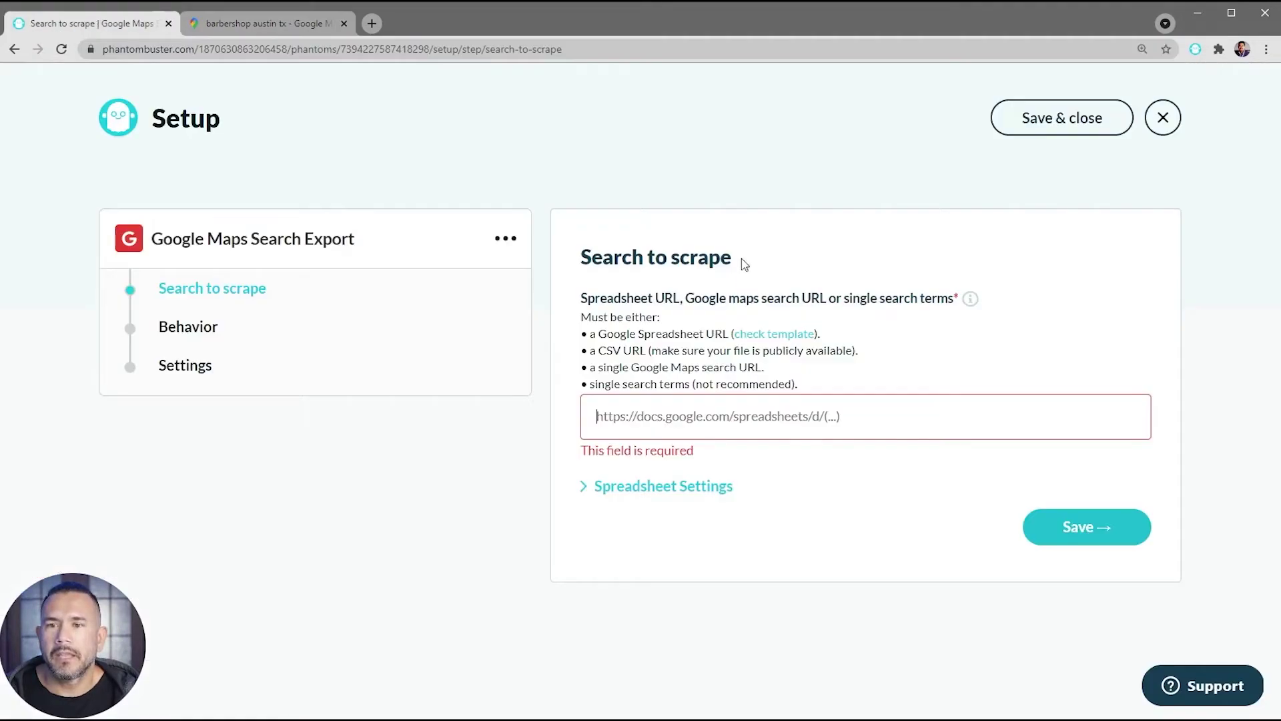
pyautogui.rightClick(598, 418)
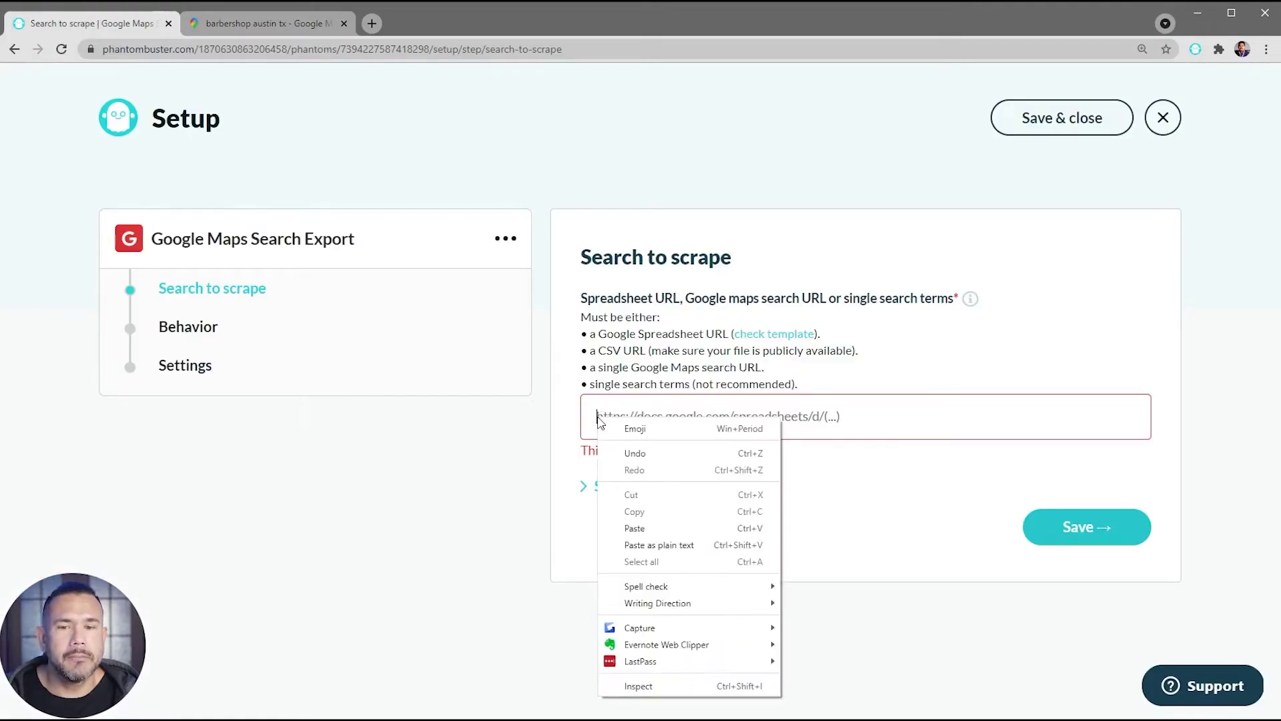
pyautogui.click(634, 528)
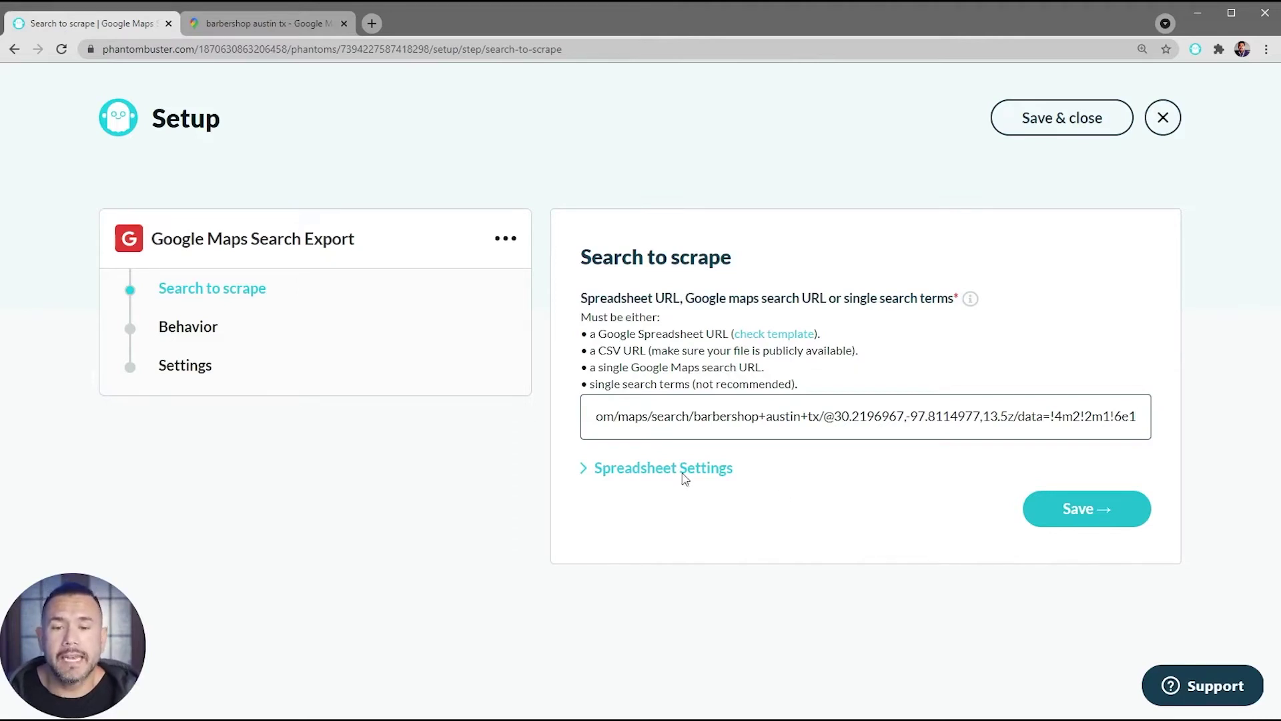
pyautogui.click(654, 467)
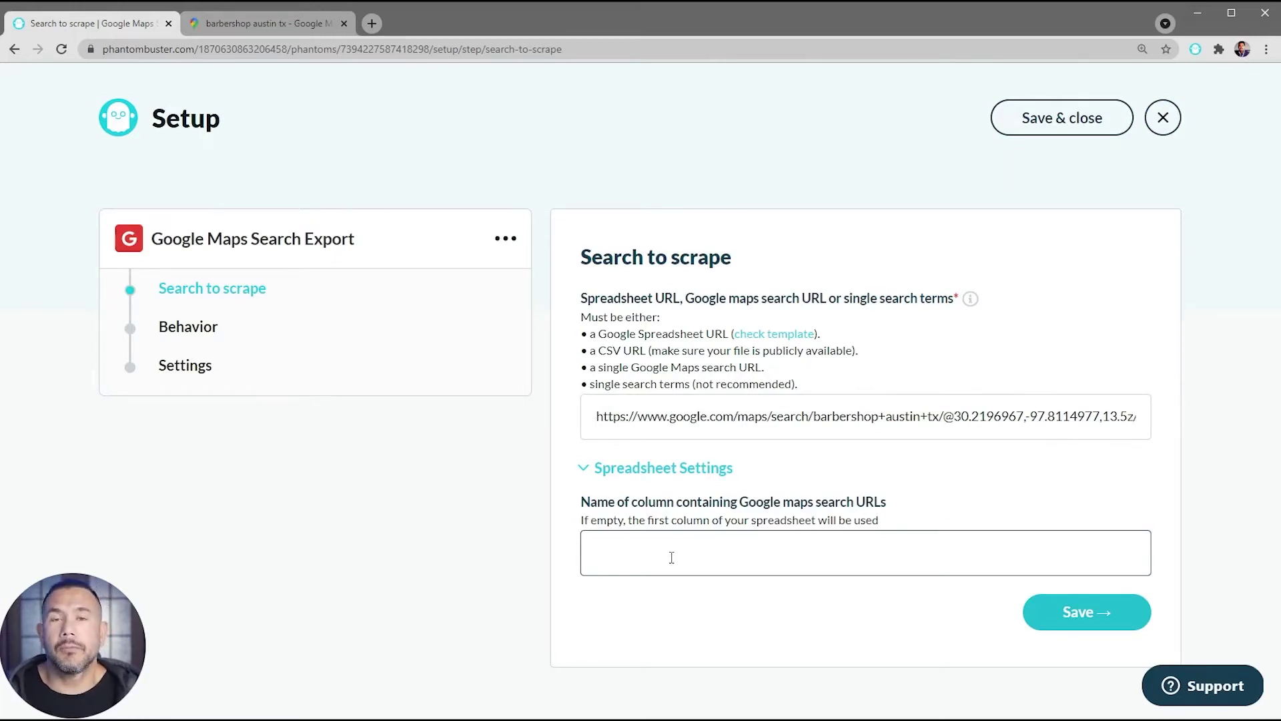
pyautogui.click(585, 469)
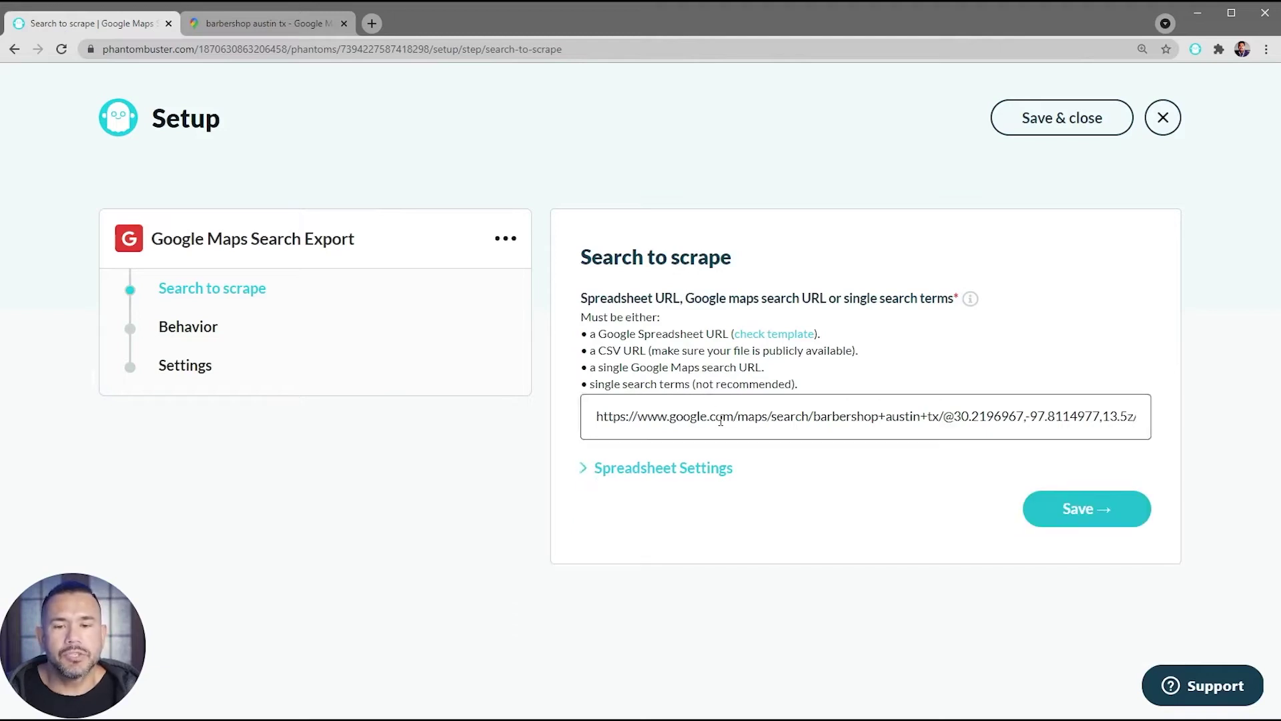
pyautogui.click(1103, 516)
# - Set the number of results to scrape per search to 10
pyautogui.scroll(-1, 723, 486)
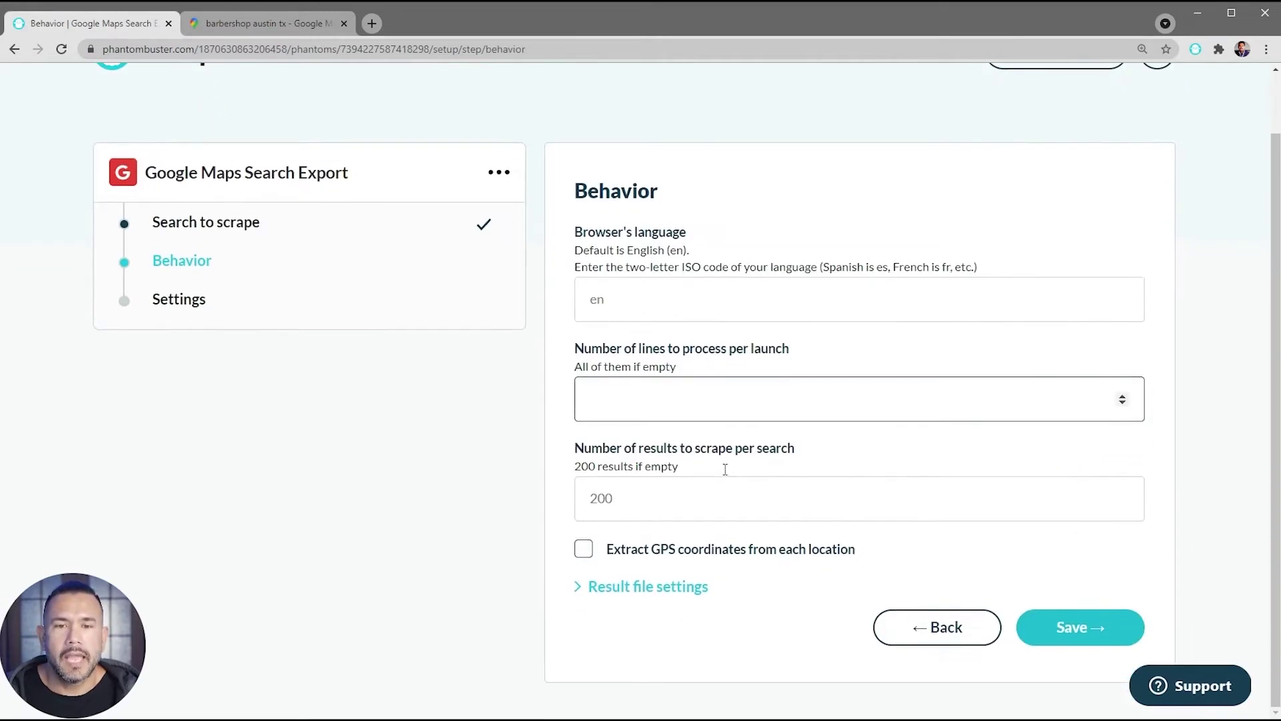
pyautogui.click(598, 304)
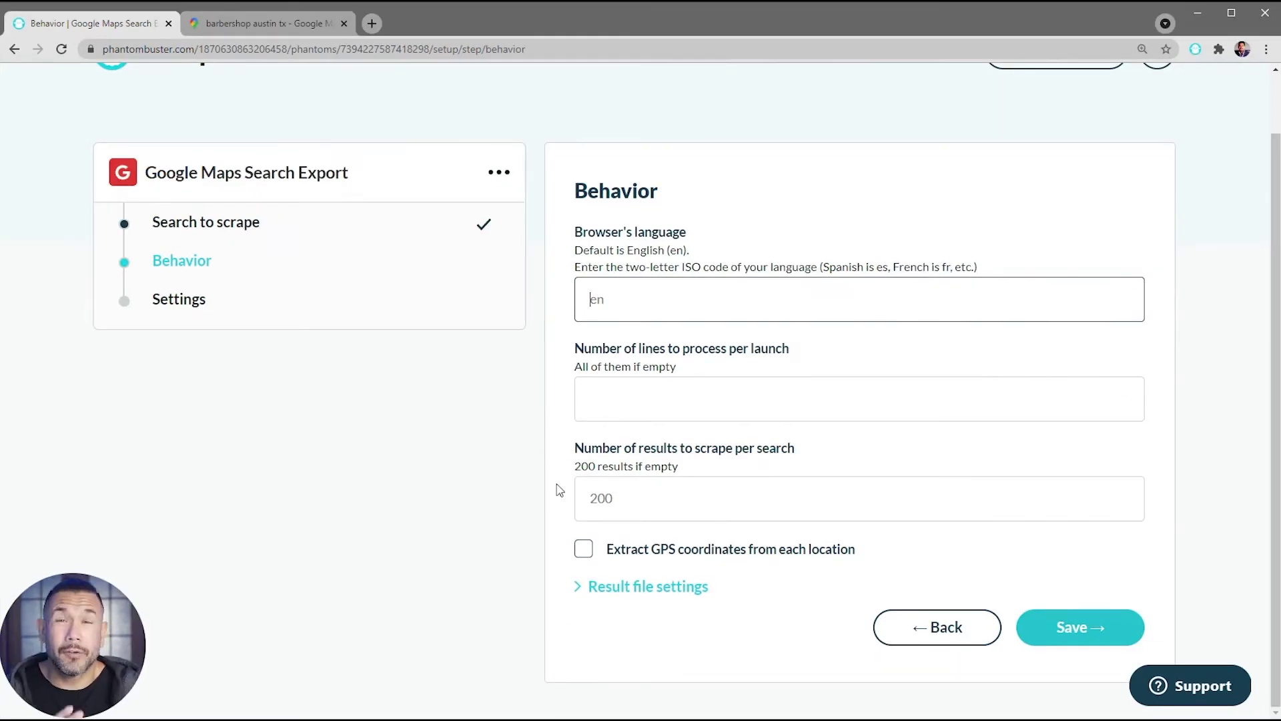
pyautogui.click(600, 506)
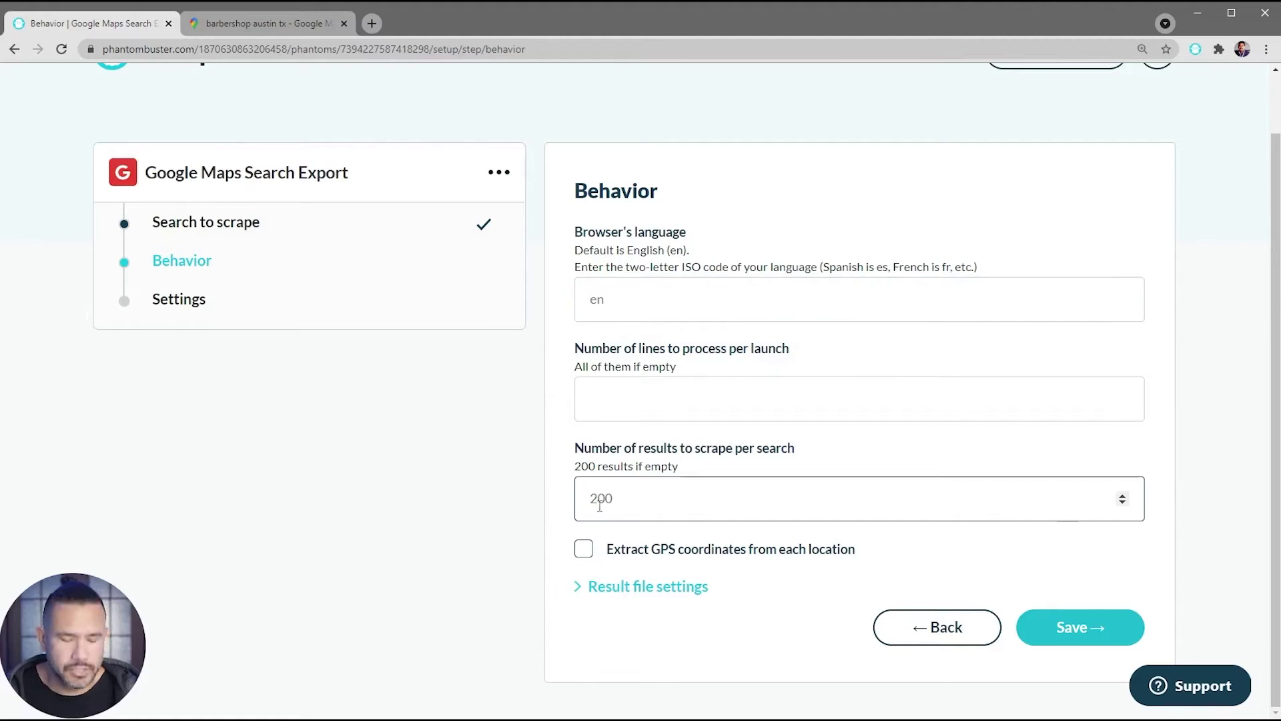
pyautogui.write('10')
# - Name the result file barbershop-austin-tx and save the behavior options
pyautogui.click(666, 589)
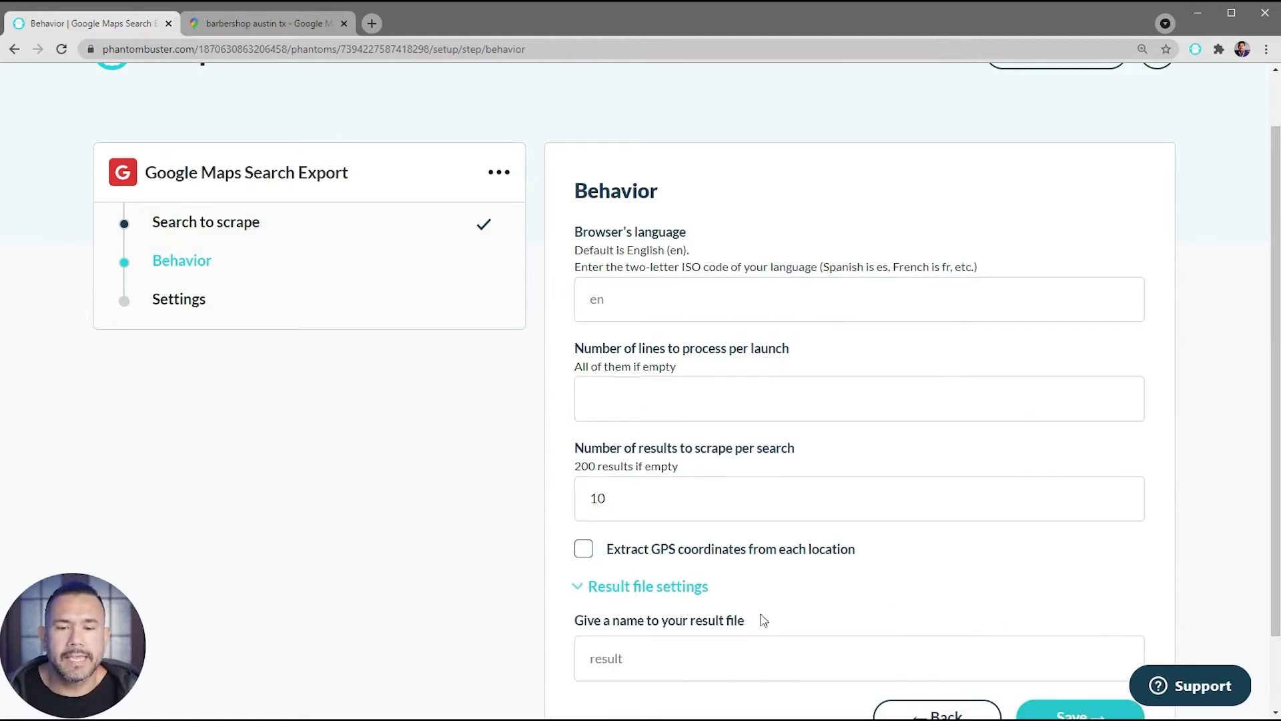
pyautogui.scroll(-1, 761, 618)
pyautogui.click(614, 570)
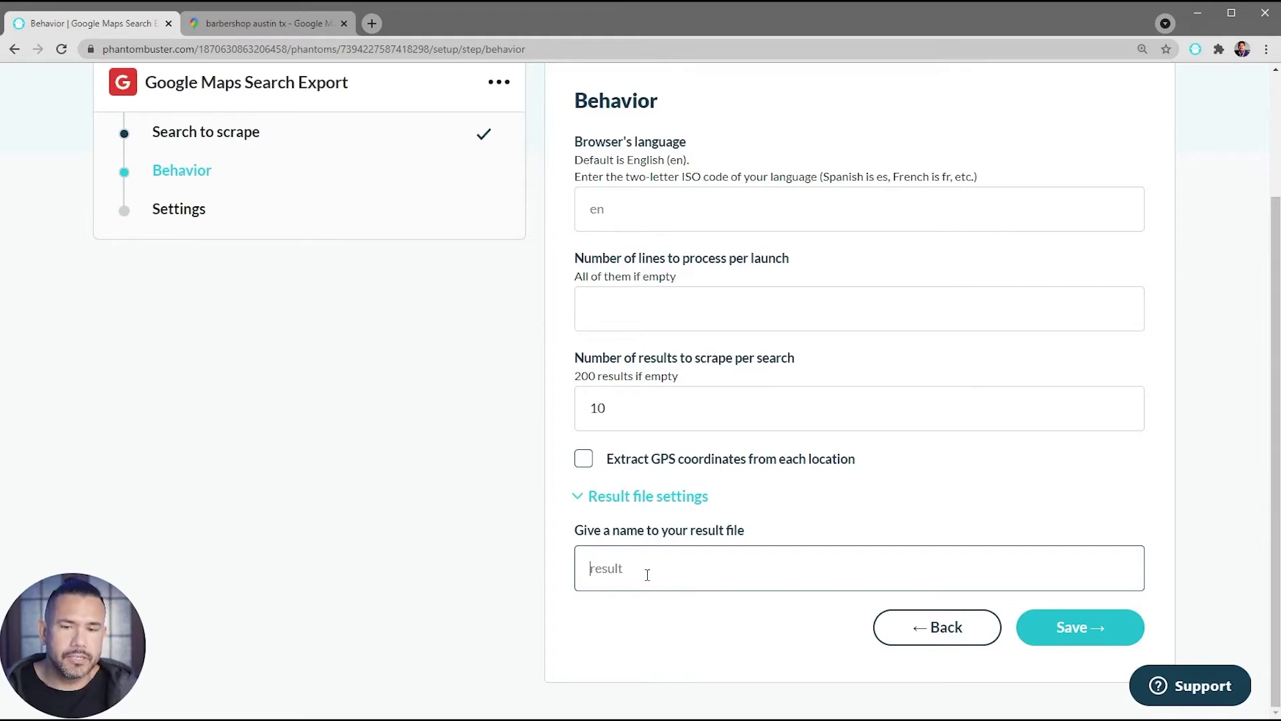
pyautogui.write('barbershop-austin-tx')
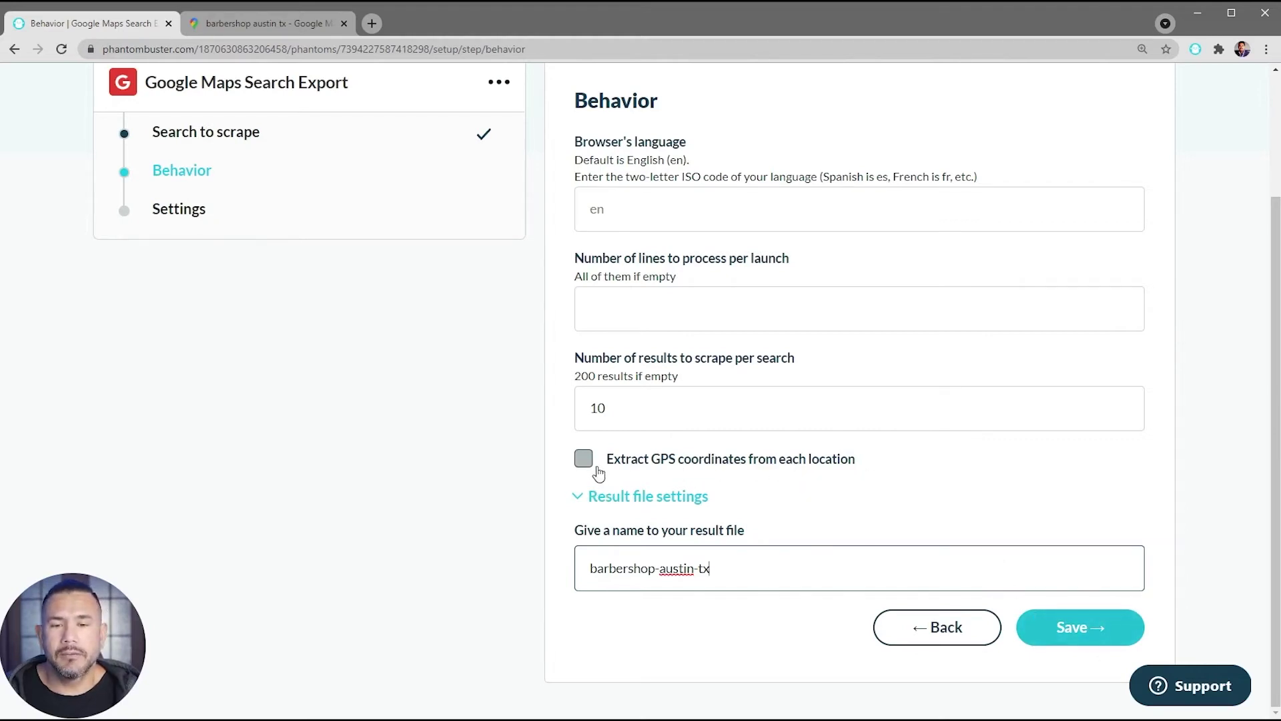
pyautogui.click(1080, 633)
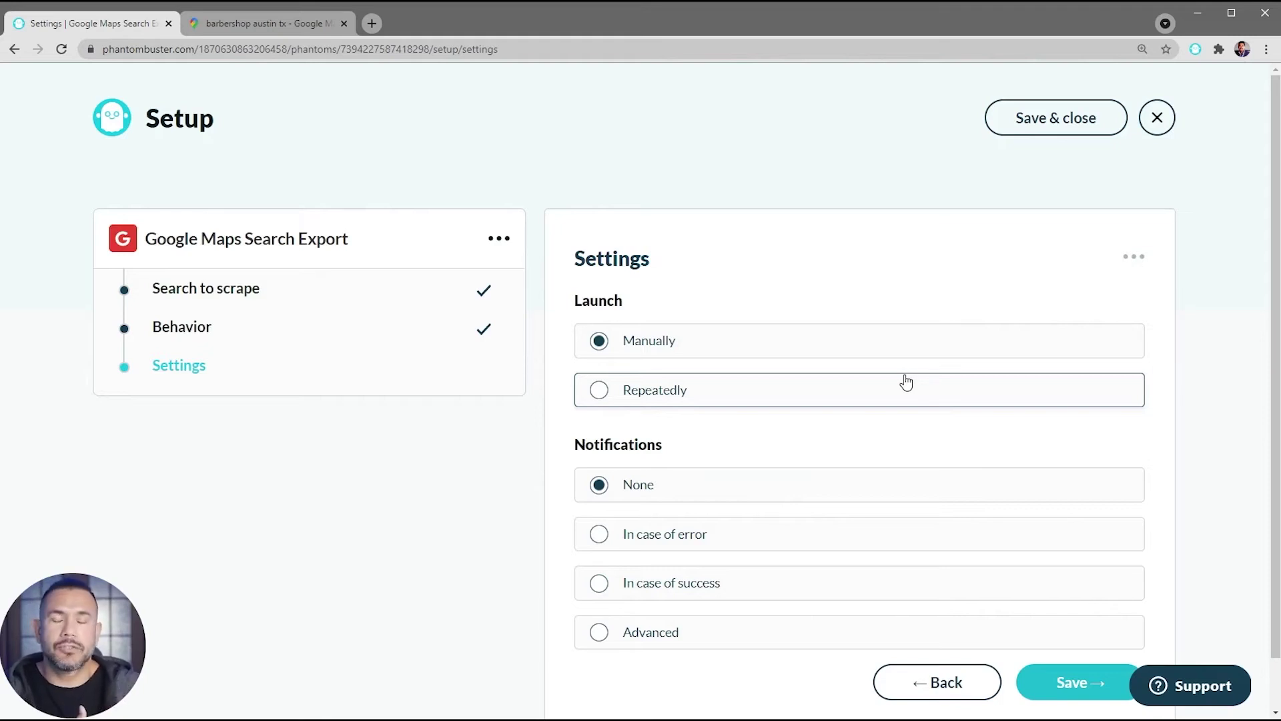
# - Set notifications to only in case of error and save the setup
pyautogui.click(659, 536)
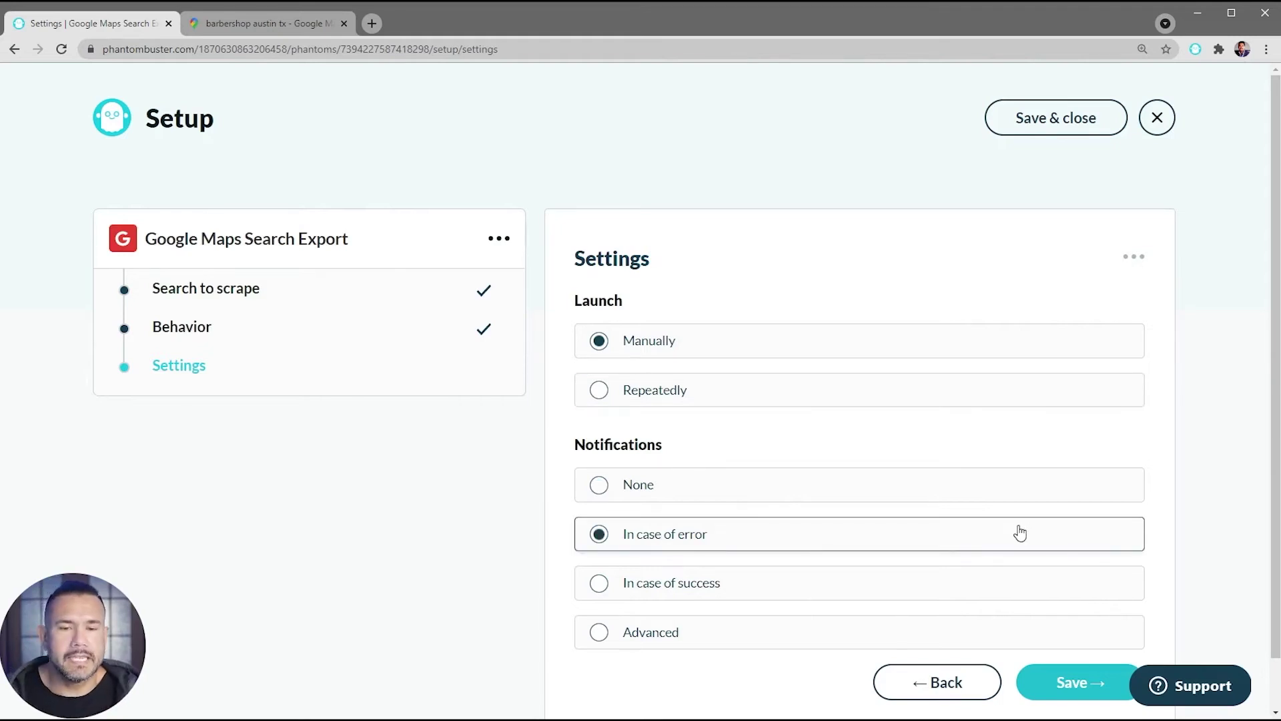
pyautogui.click(1076, 684)
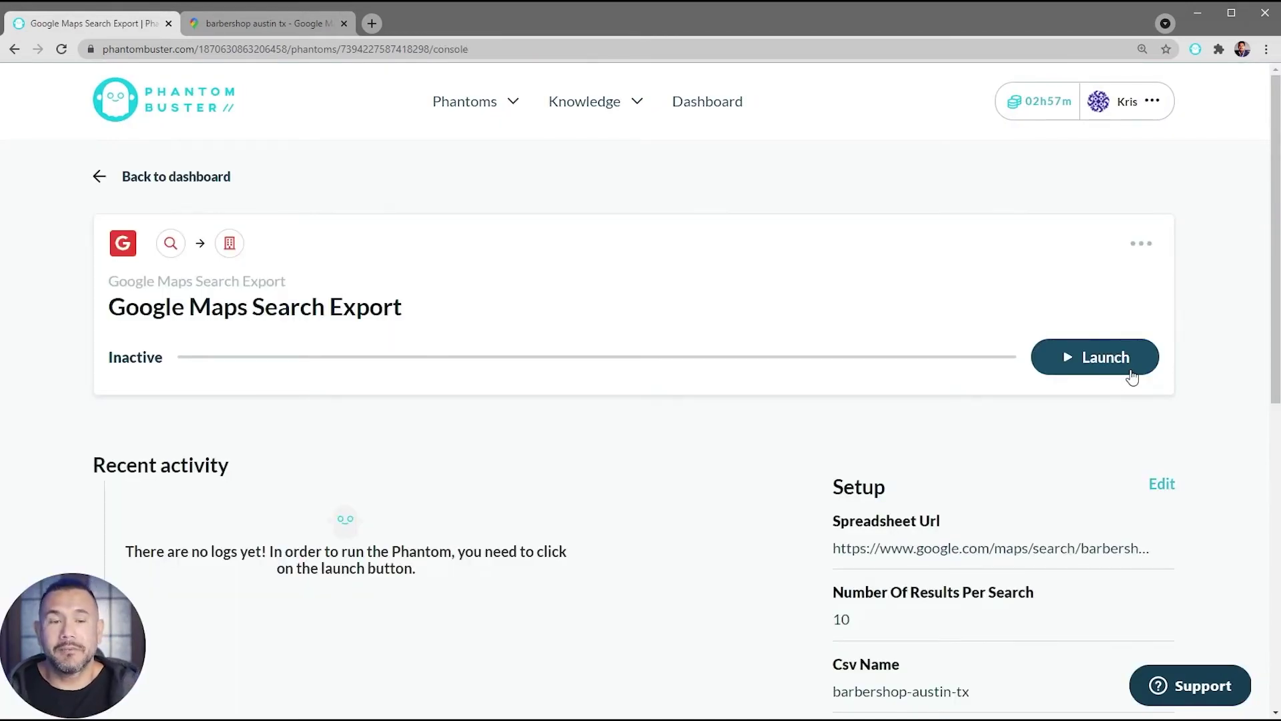
# - Launch the phantom and open the barbershop-austin-tx.csv result after a successful run
pyautogui.click(1068, 359)
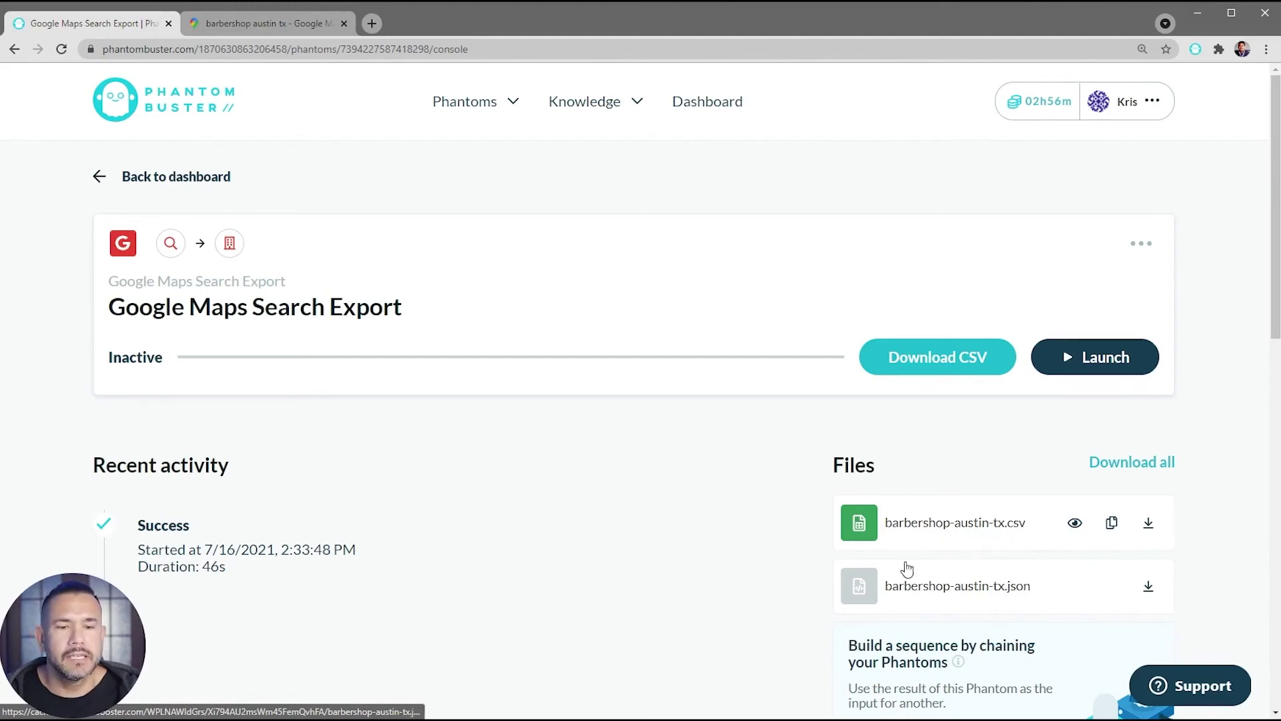
pyautogui.click(934, 524)
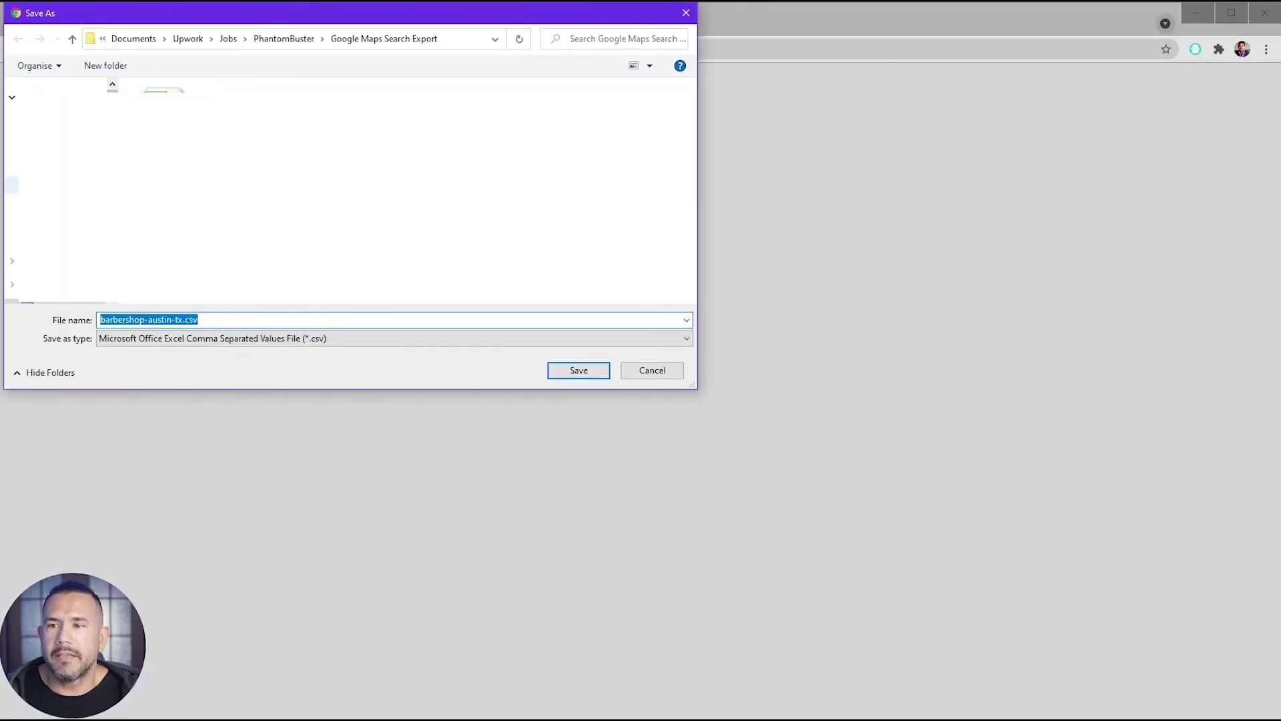
# - Save barbershop-austin-tx.csv to the chosen local folder
pyautogui.click(578, 371)
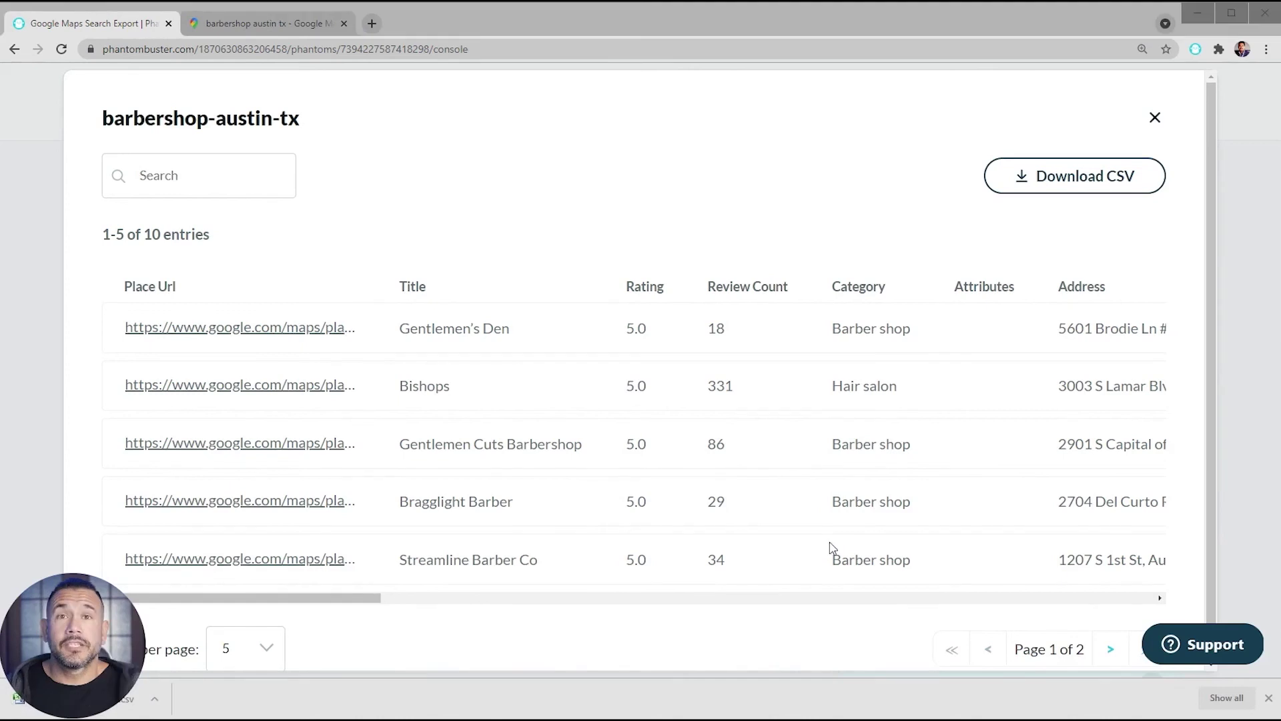